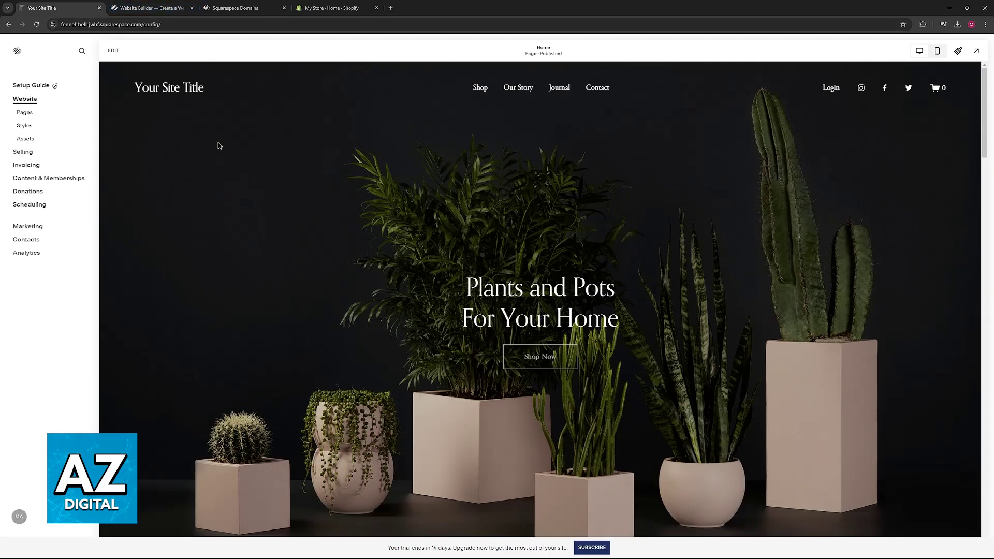
Go to the Squarespace homepage and reach the account's Domains page via the MA avatar menu.
{"action": "left_click", "coordinate": [135, 7]}
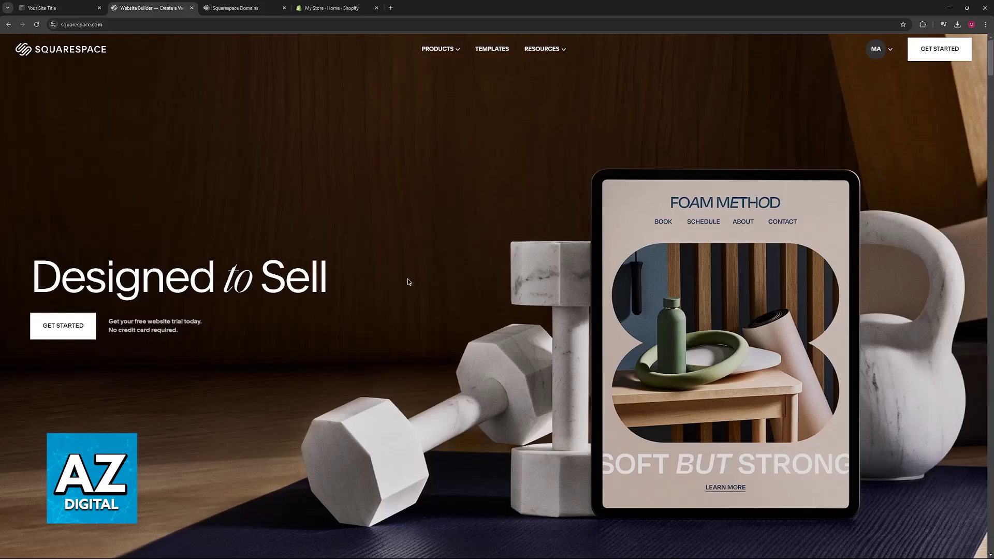
{"action": "left_click", "coordinate": [890, 49]}
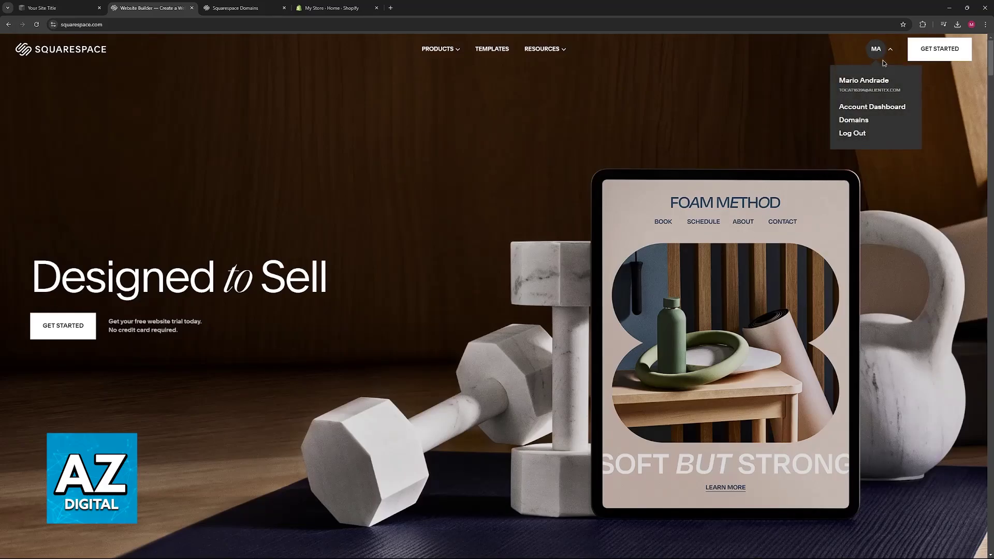
{"action": "left_click_drag", "start_coordinate": [837, 120], "coordinate": [875, 118]}
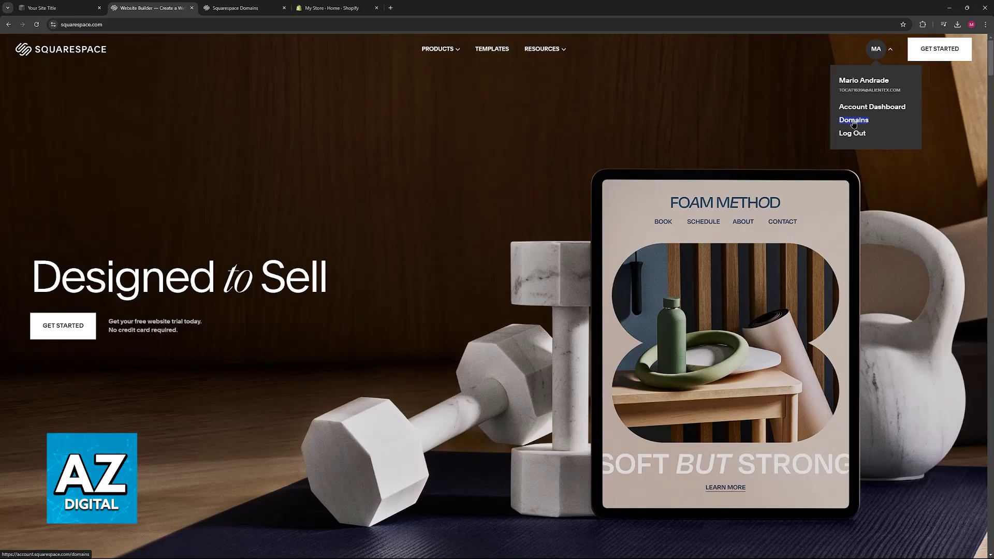
{"action": "left_click", "coordinate": [868, 127]}
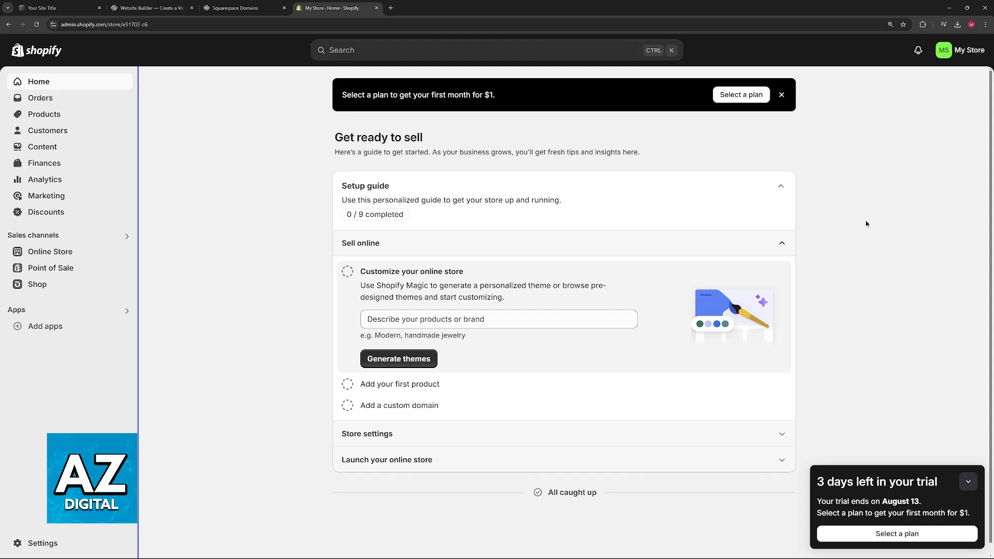
Reach the Domains section of the Shopify store settings.
{"action": "left_click", "coordinate": [34, 542]}
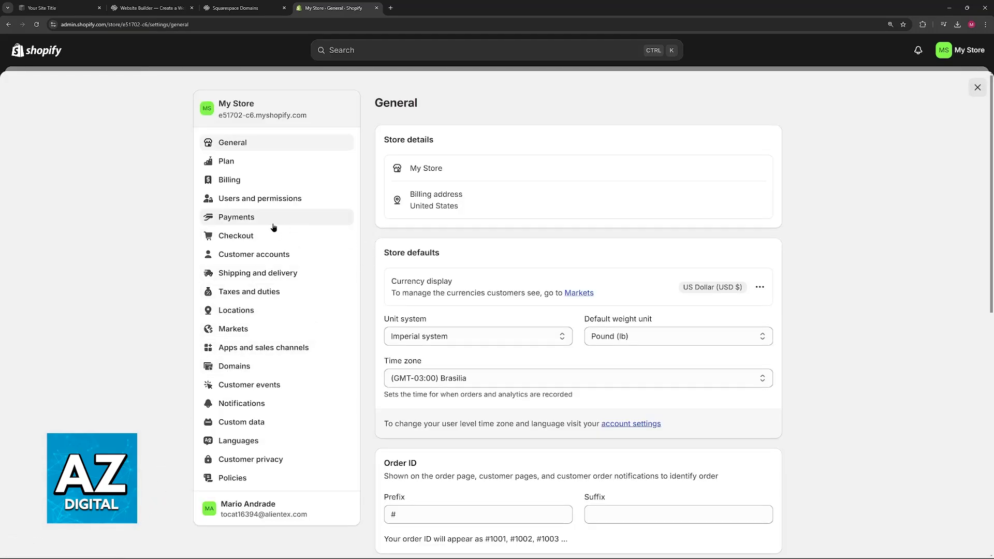
{"action": "left_click", "coordinate": [237, 368]}
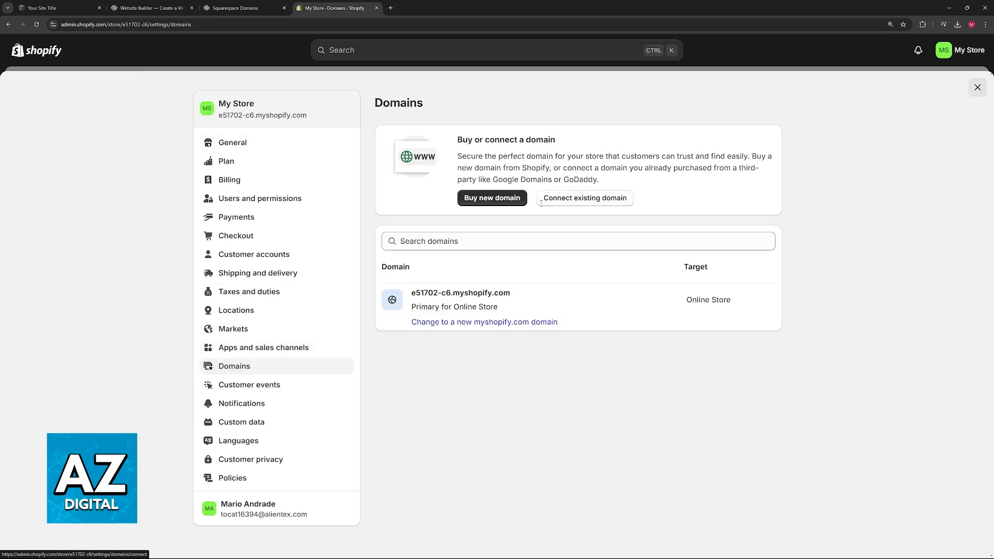
Submit mysquarespace.com under Connect existing domain.
{"action": "left_click", "coordinate": [596, 203]}
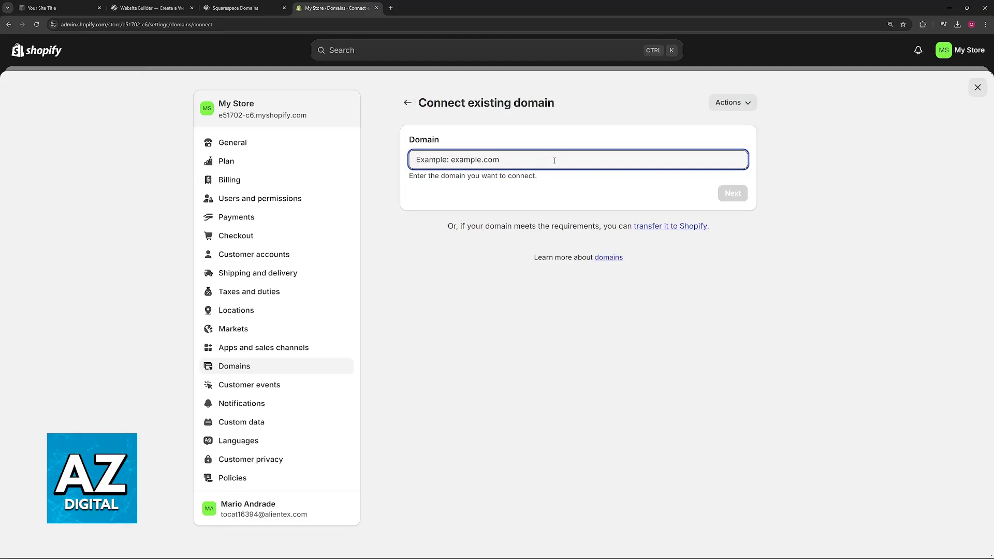
{"action": "type", "text": "mysquare"}
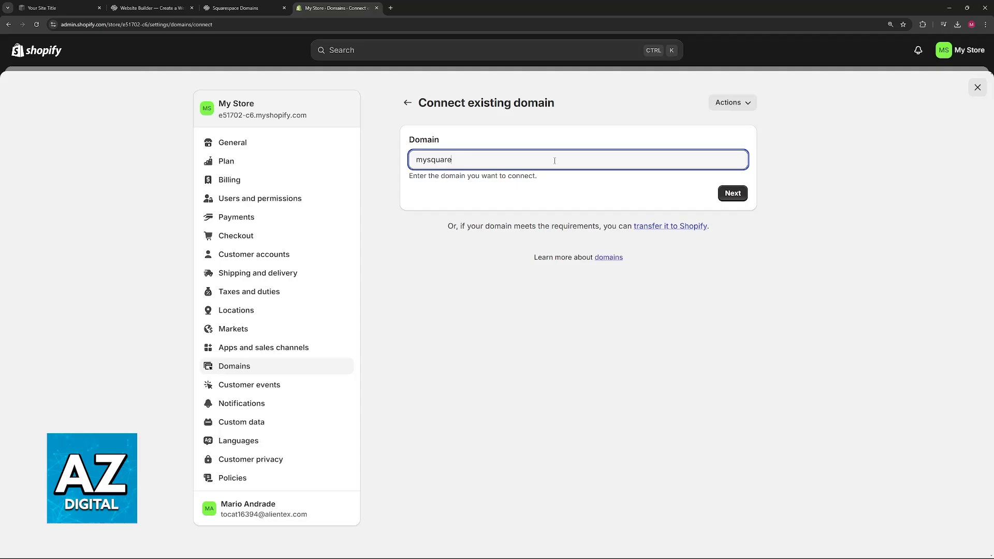
{"action": "type", "text": "space.com"}
{"action": "left_click", "coordinate": [743, 199]}
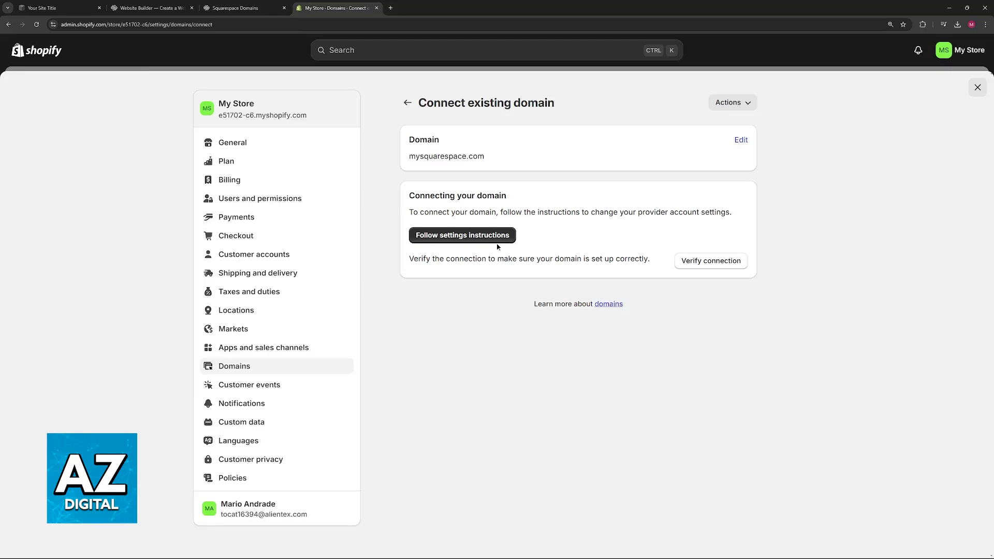
Review the third-party domain connection help article and return to the admin tab.
{"action": "left_click", "coordinate": [476, 241]}
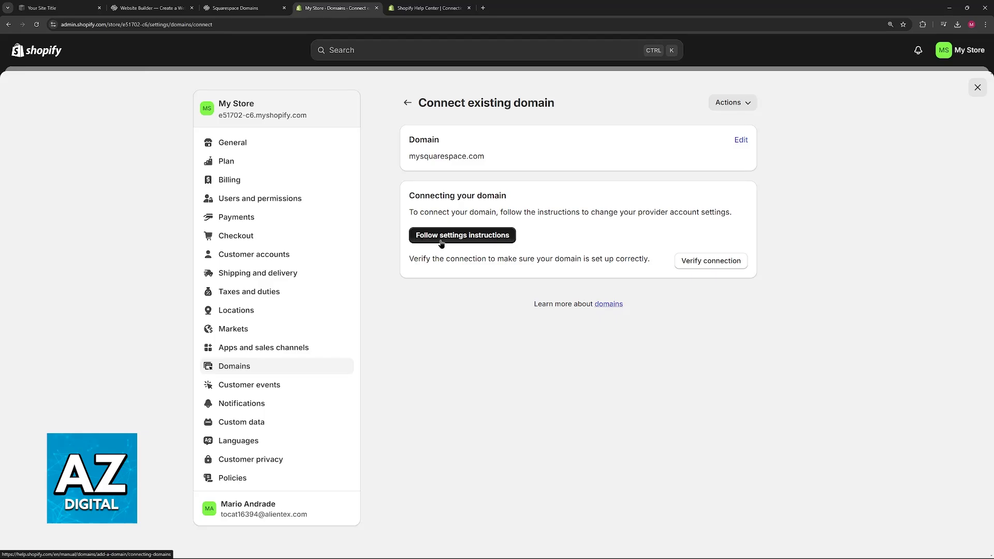
{"action": "left_click", "coordinate": [430, 7]}
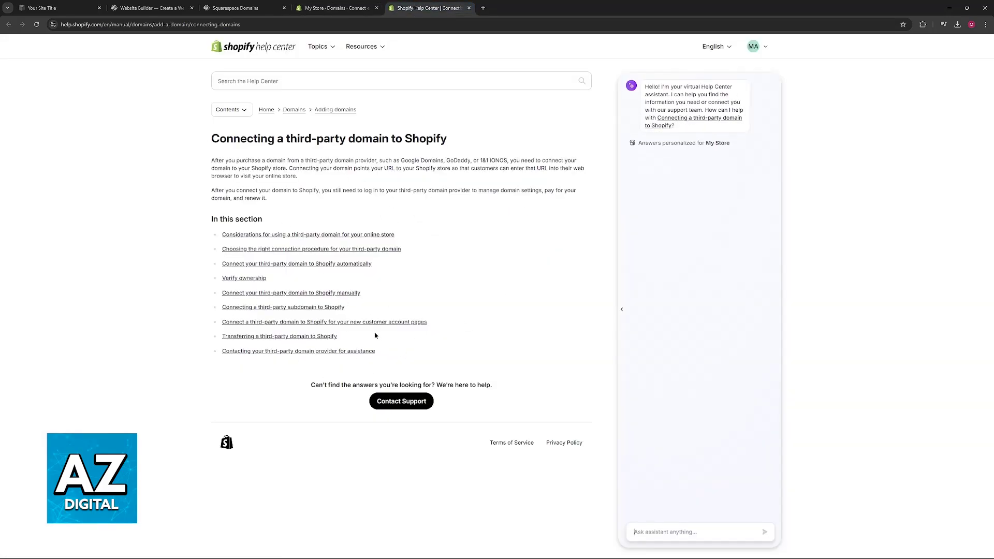
{"action": "left_click", "coordinate": [329, 3]}
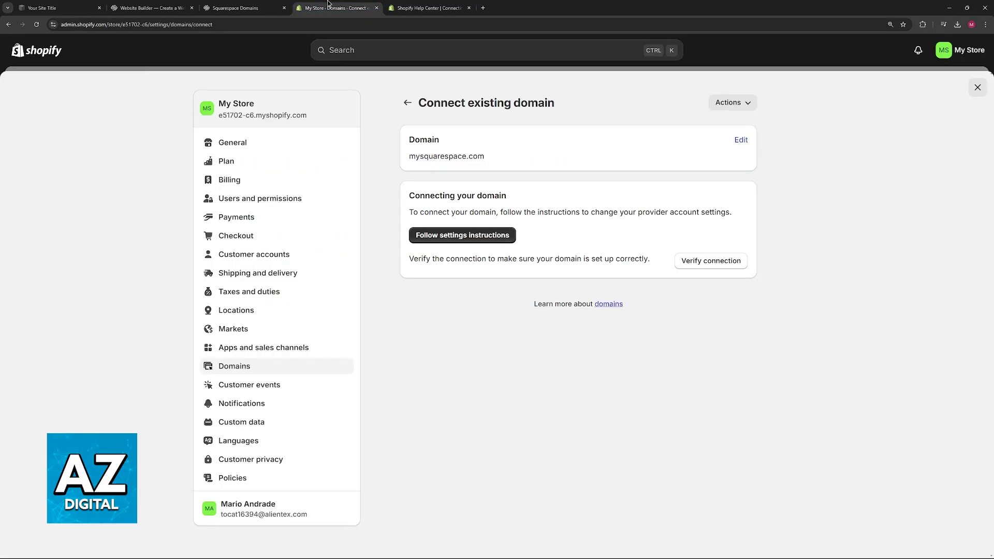
Verify the mysquarespace.com connection, revealing incorrect A and CNAME records.
{"action": "left_click", "coordinate": [711, 264]}
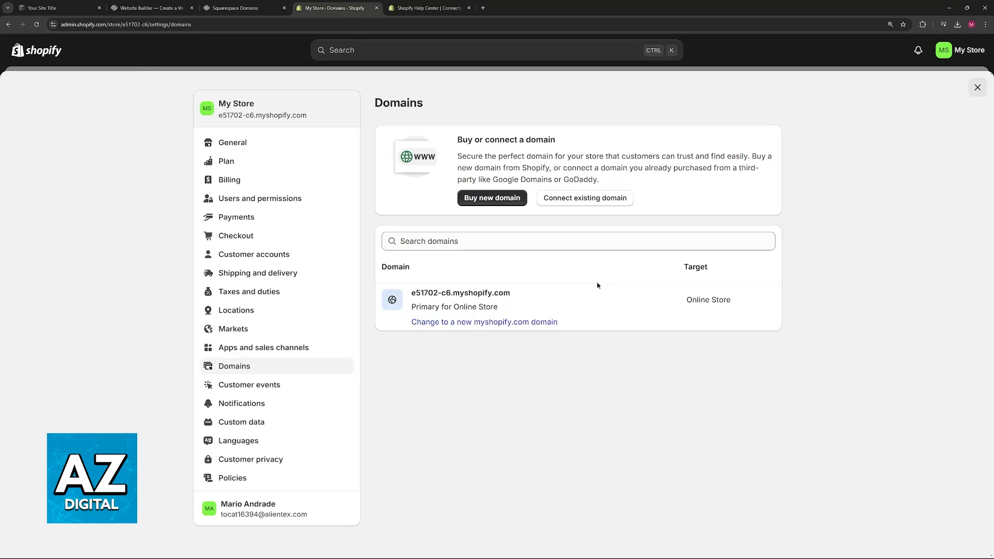
View the details of the e51702-c6.myshopify.com primary domain.
{"action": "left_click", "coordinate": [637, 310]}
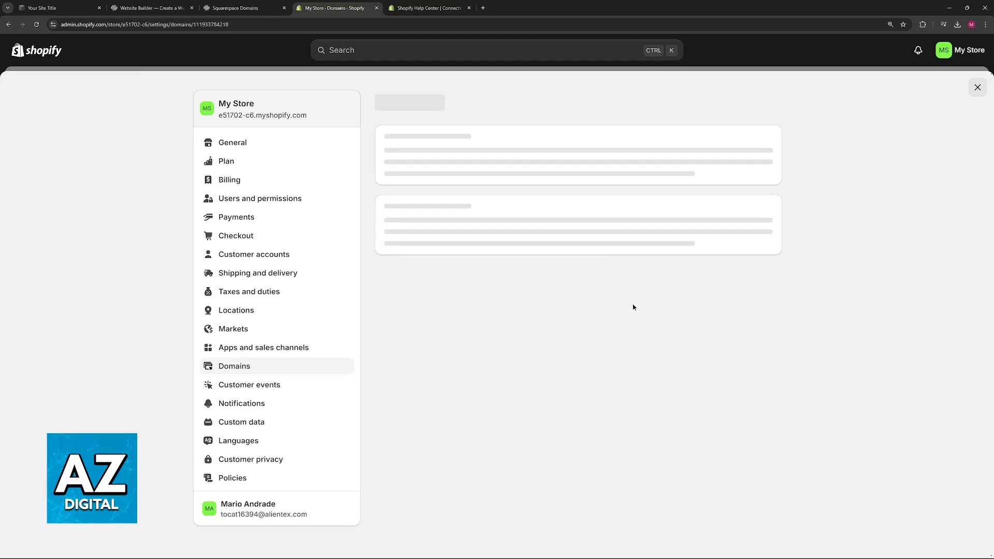